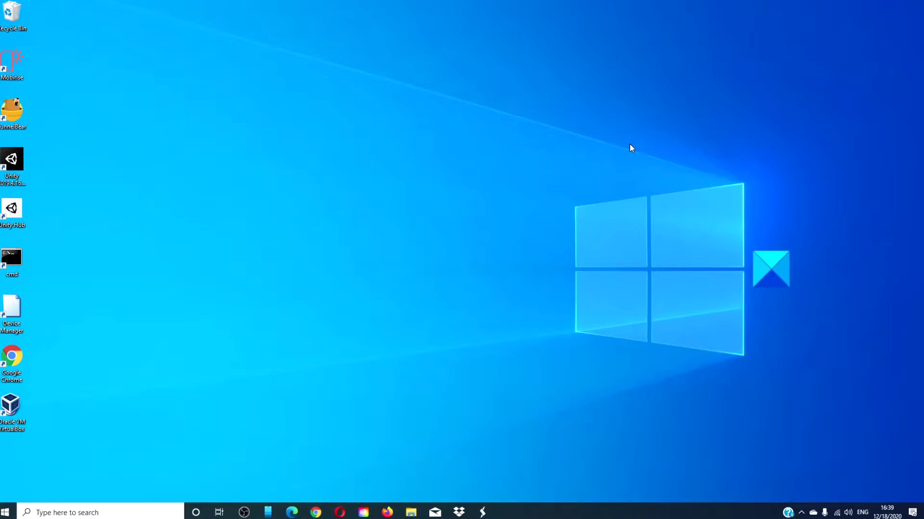
# Search 'de' and launch Defragment and Optimize Drives
pyautogui.click(121, 505)
pyautogui.write('de')
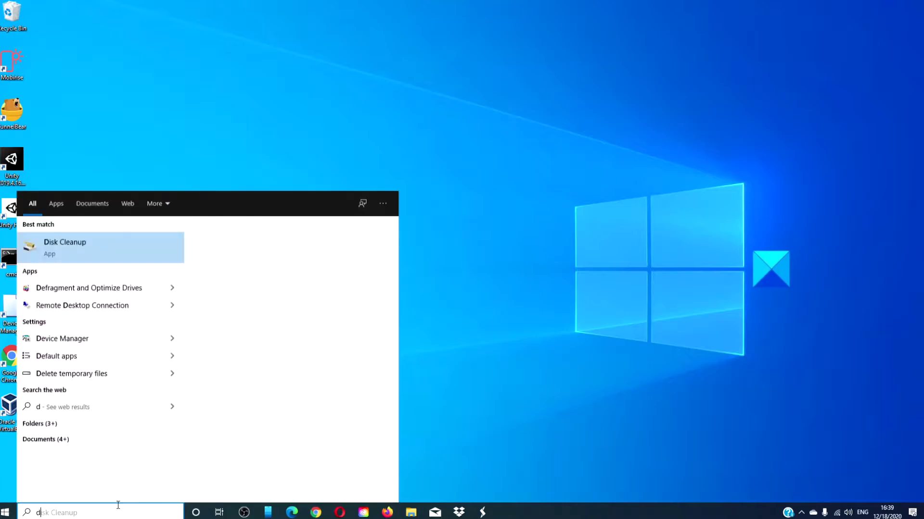
pyautogui.click(315, 287)
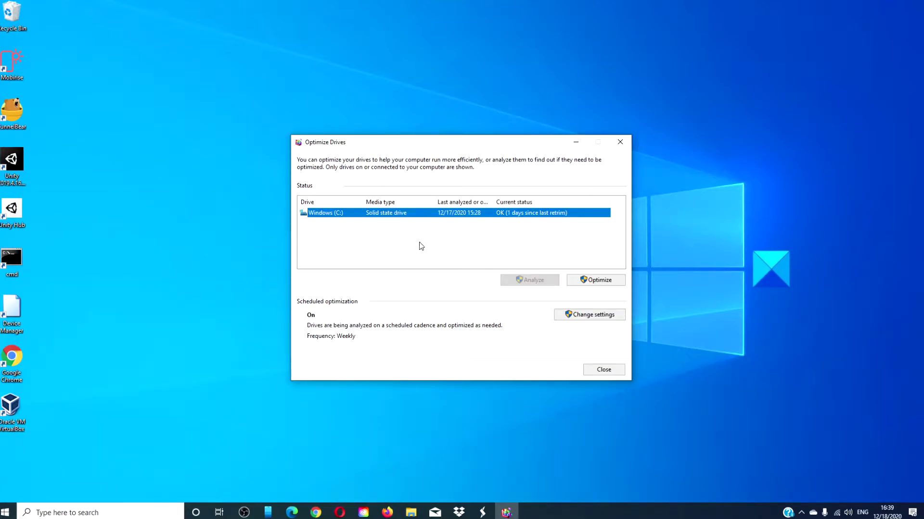
# Optimize Windows (C:), review the scheduled optimization settings unchanged, and close the optimizer
pyautogui.click(582, 282)
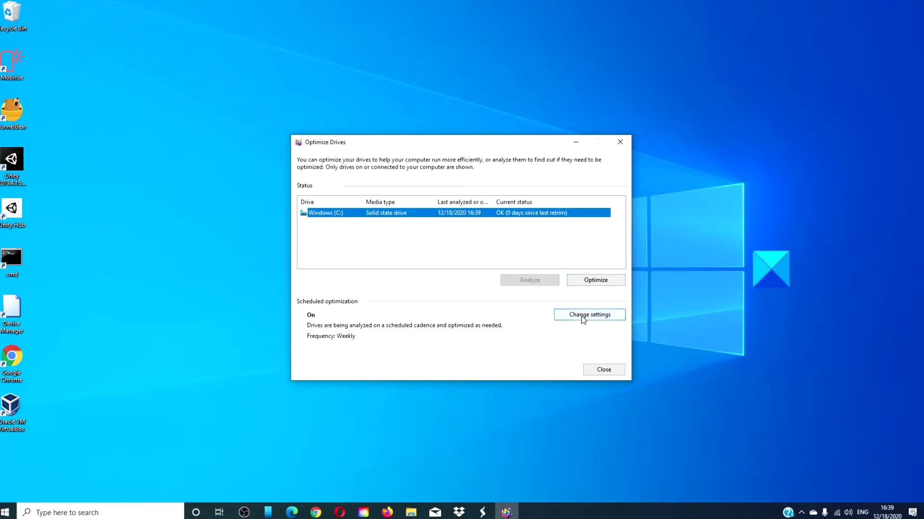
pyautogui.click(583, 316)
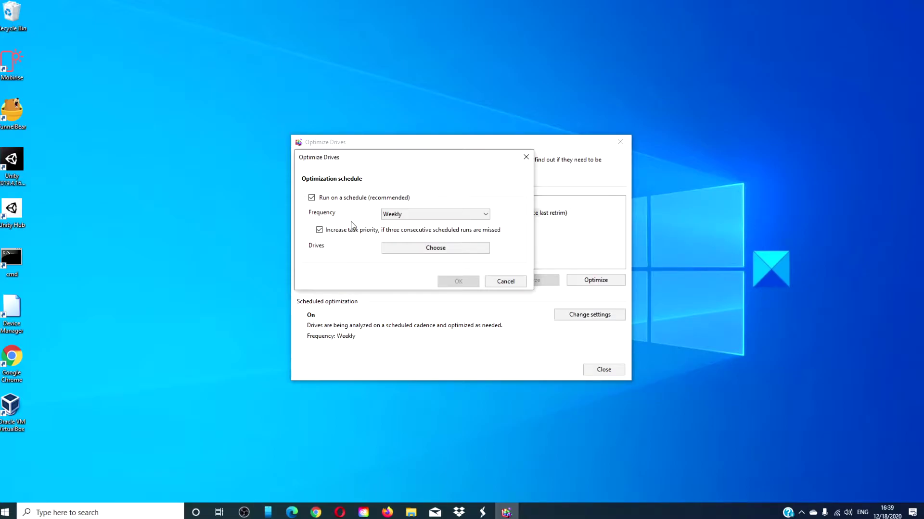
pyautogui.click(530, 158)
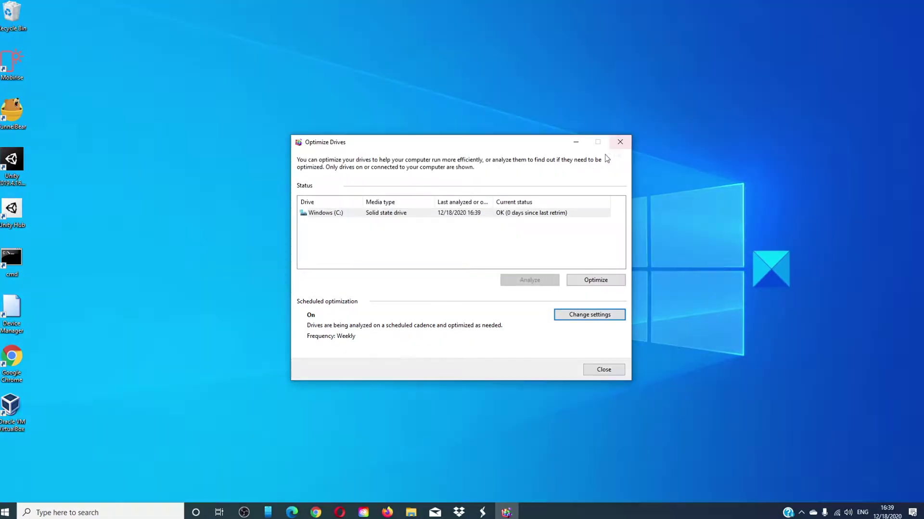
pyautogui.click(619, 143)
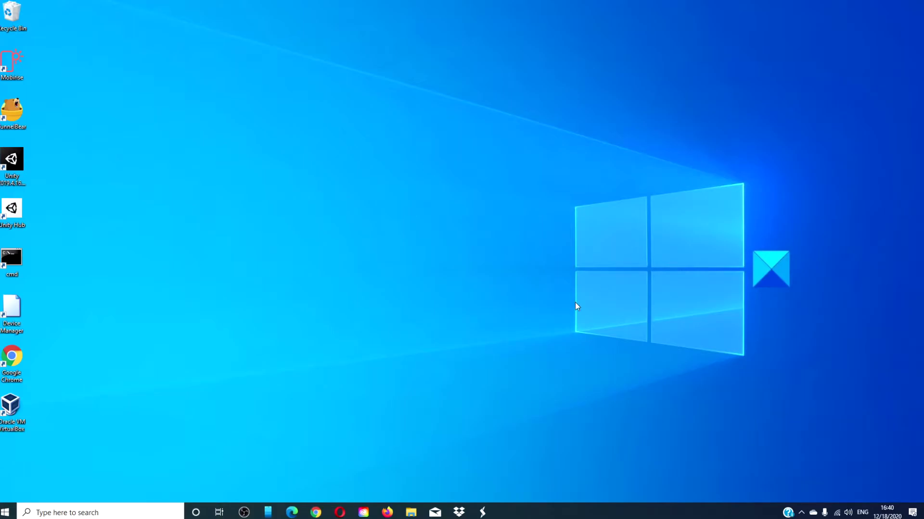
# In File Explorer, open the properties of the KBG30ZMV256G KIOXIA disk behind Windows (C:)
pyautogui.click(412, 510)
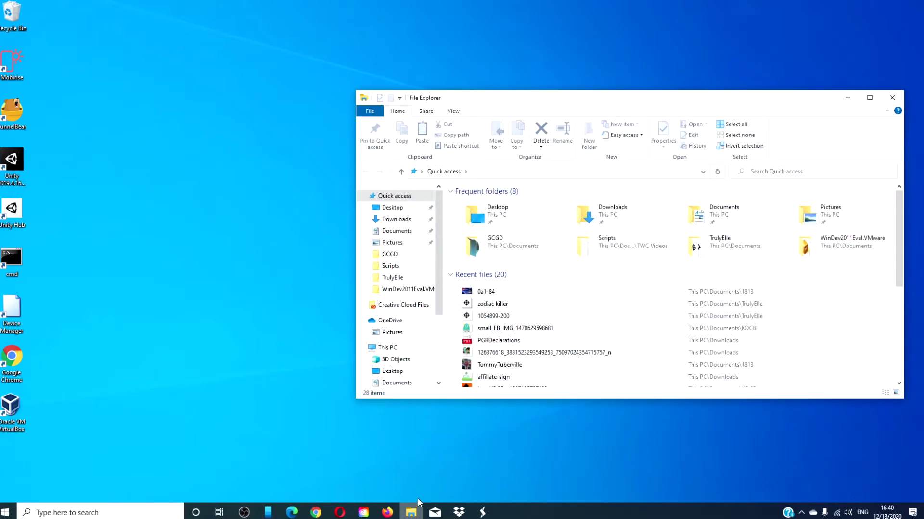
pyautogui.scroll(-1, 418, 296)
pyautogui.scroll(-2, 417, 294)
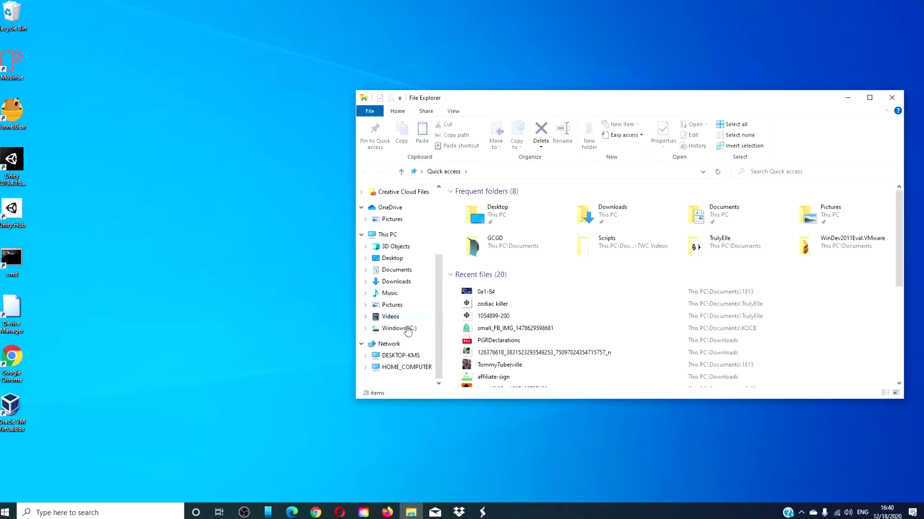
pyautogui.rightClick(405, 329)
pyautogui.click(428, 487)
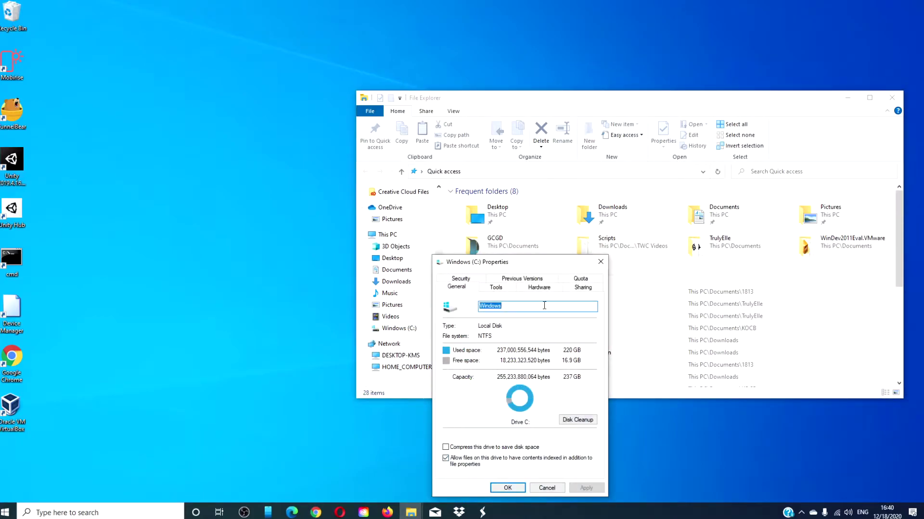
pyautogui.click(538, 287)
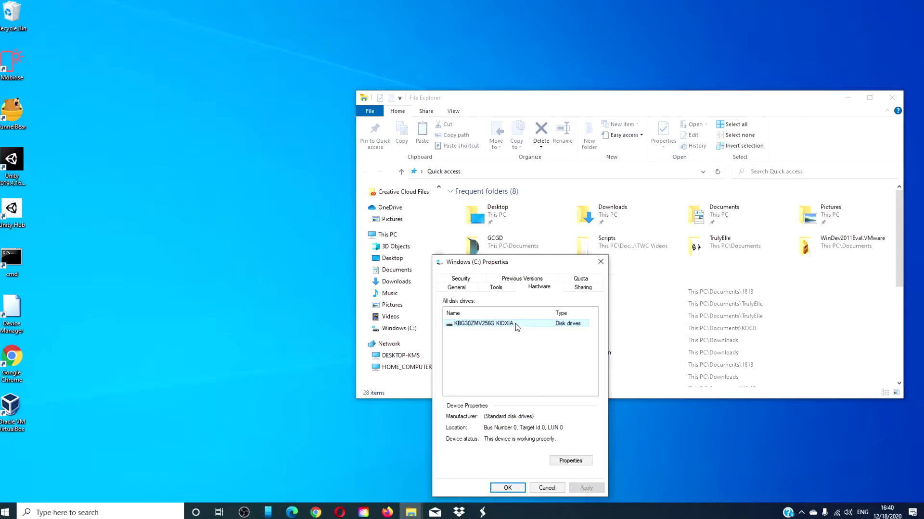
pyautogui.click(564, 461)
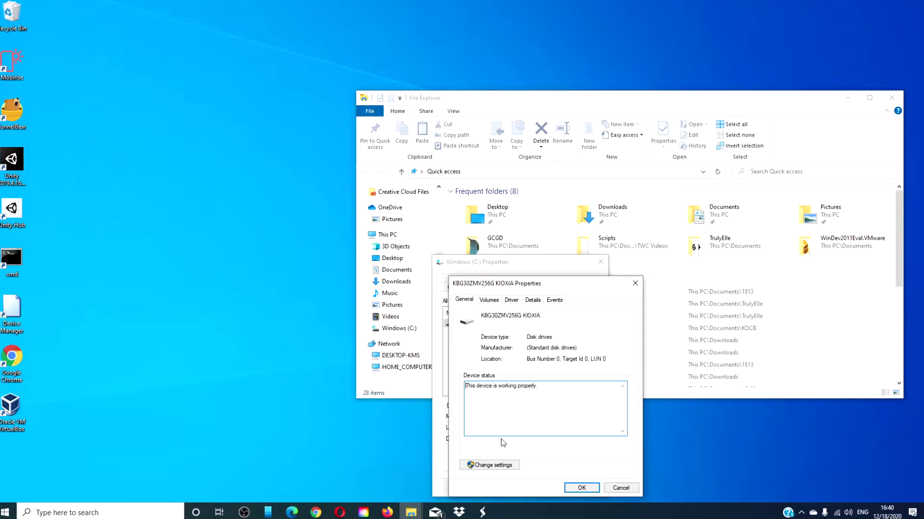
# Keep write caching enabled in the disk's Policies and close the Windows (C:) properties
pyautogui.click(503, 466)
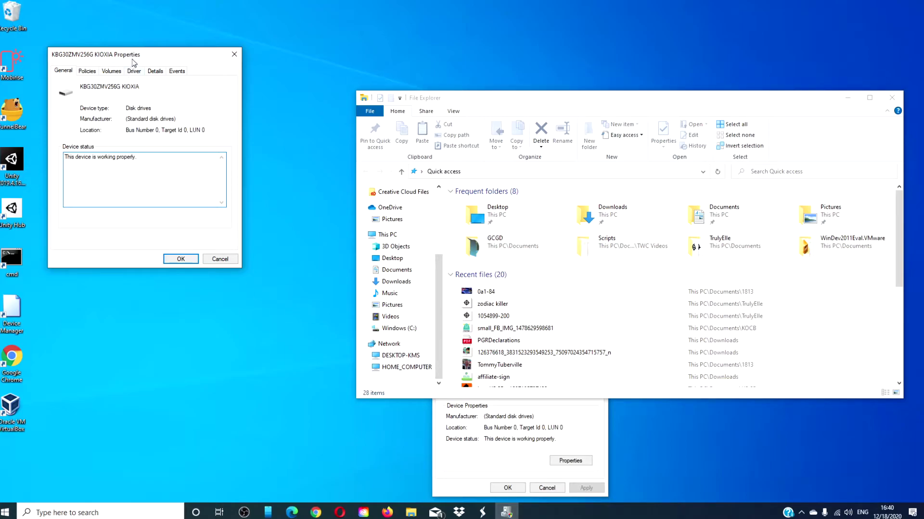
pyautogui.moveTo(135, 63); pyautogui.dragTo(309, 93)
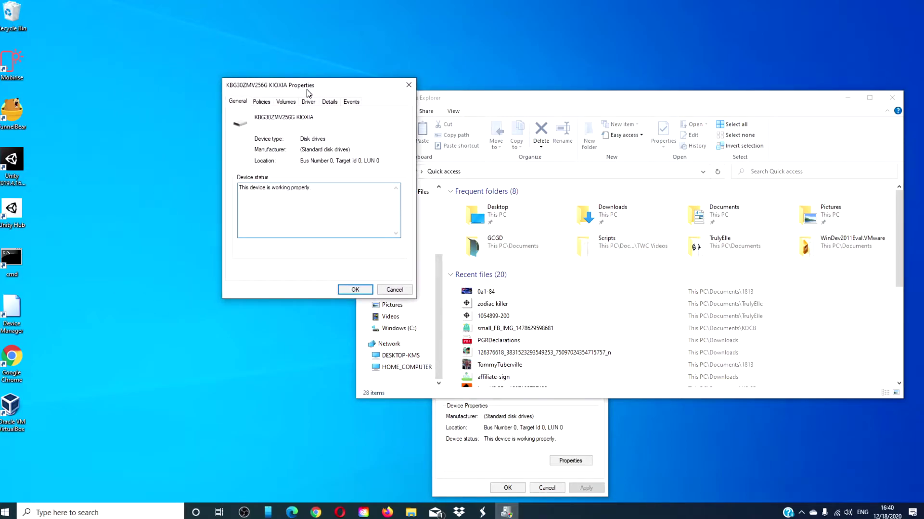
pyautogui.click(265, 104)
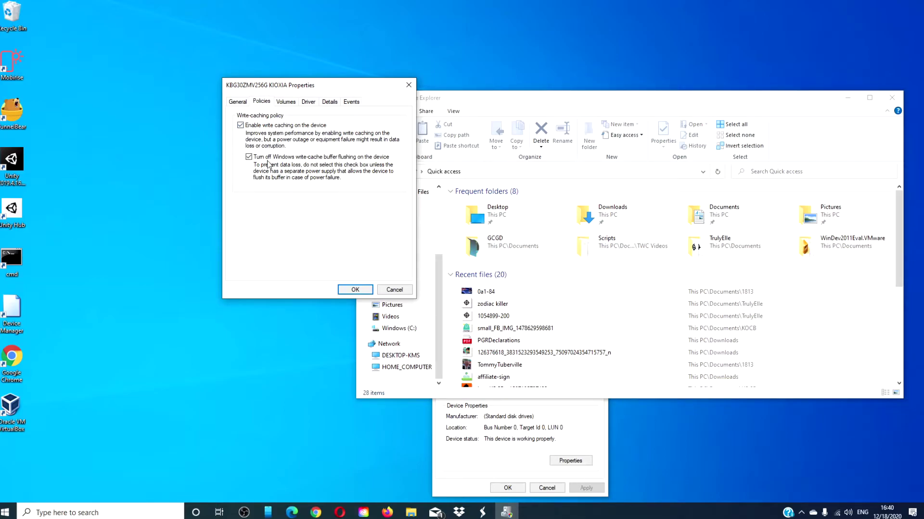
pyautogui.click(354, 290)
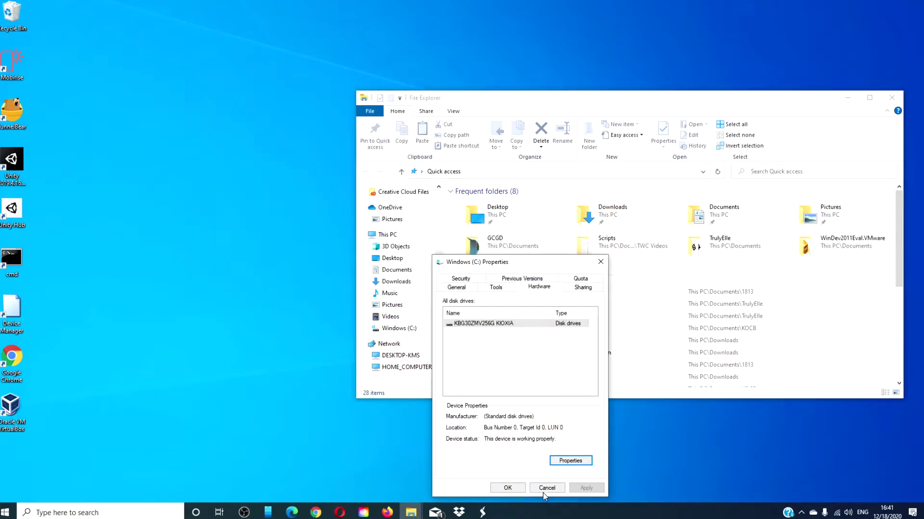
pyautogui.click(519, 490)
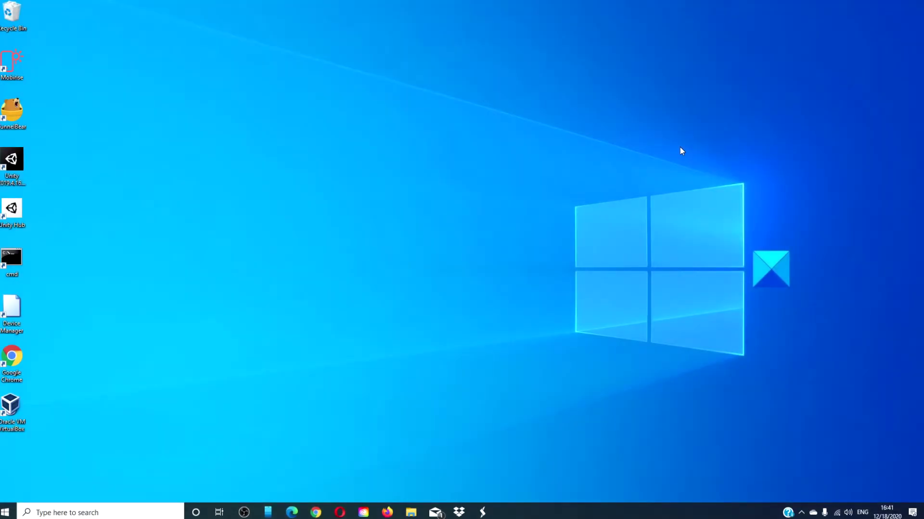
# Launch Registry Editor by searching 'regedit'
pyautogui.click(133, 513)
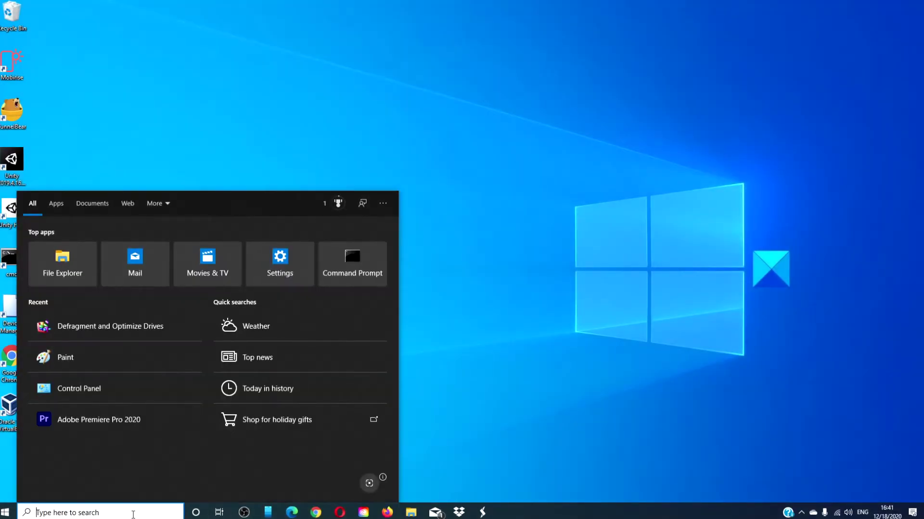
pyautogui.write('regedit')
pyautogui.press('Return')
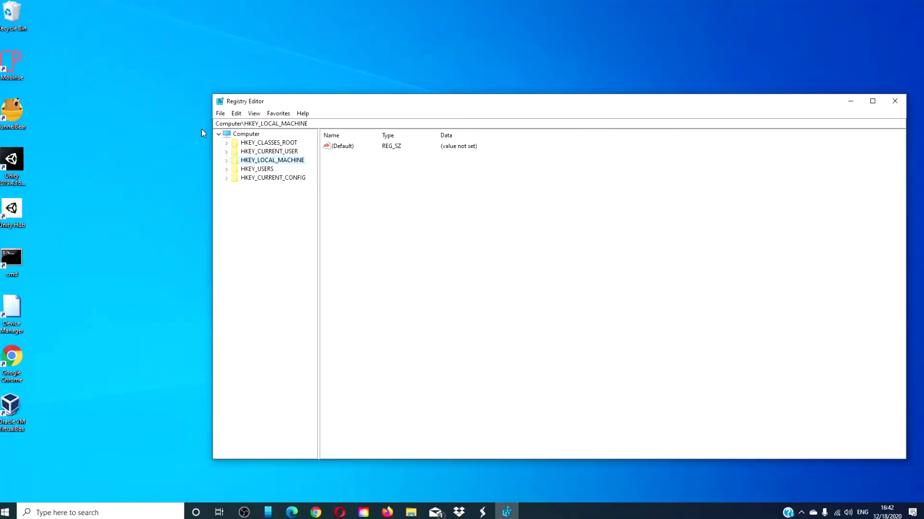
# Navigate to HKEY_LOCAL_MACHINE\SYSTEM\CurrentControlSet\Control\PriorityControl
pyautogui.click(226, 162)
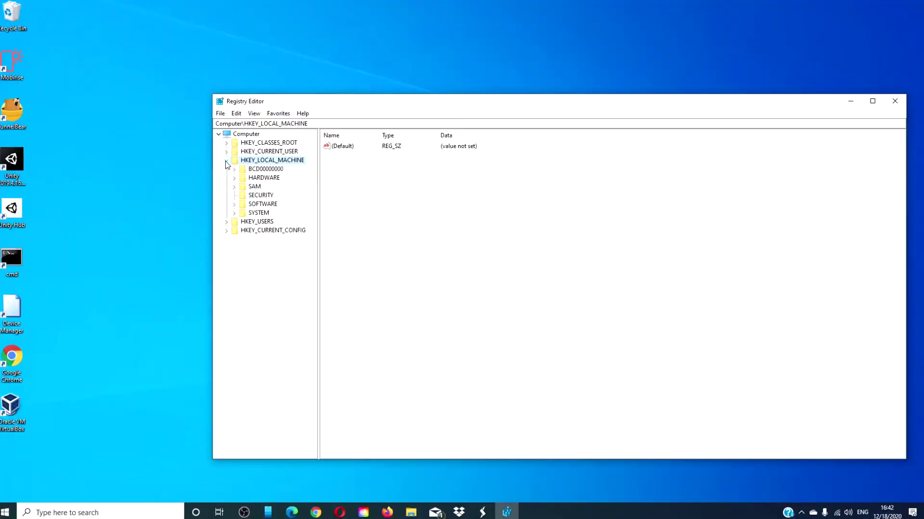
pyautogui.click(234, 214)
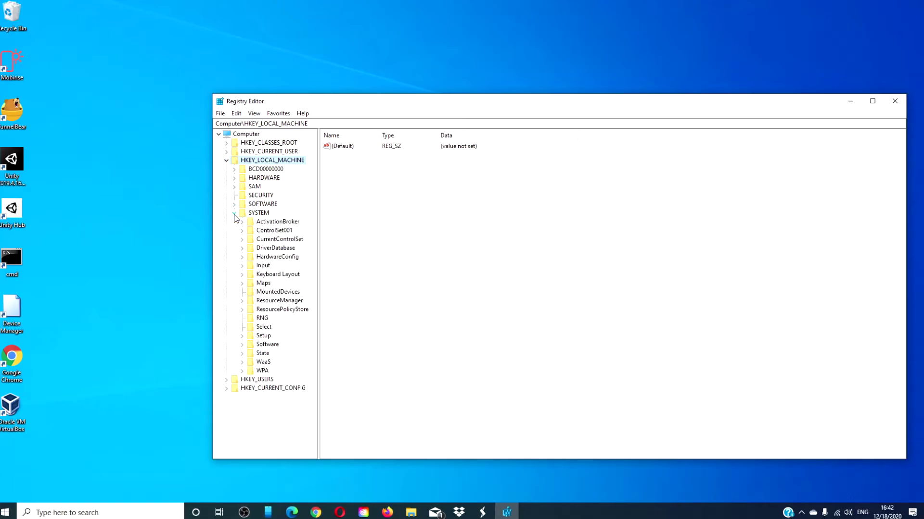
pyautogui.click(242, 240)
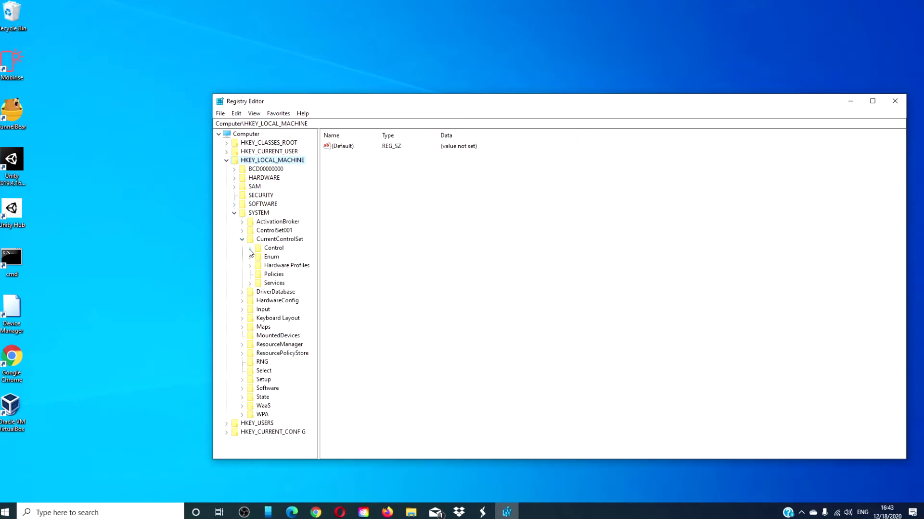
pyautogui.click(249, 249)
pyautogui.scroll(-9, 279, 342)
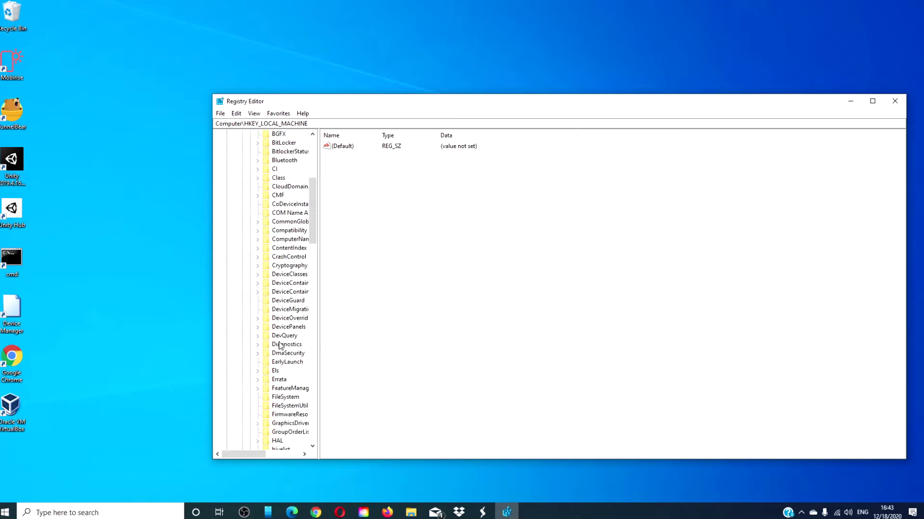
pyautogui.scroll(-10, 279, 346)
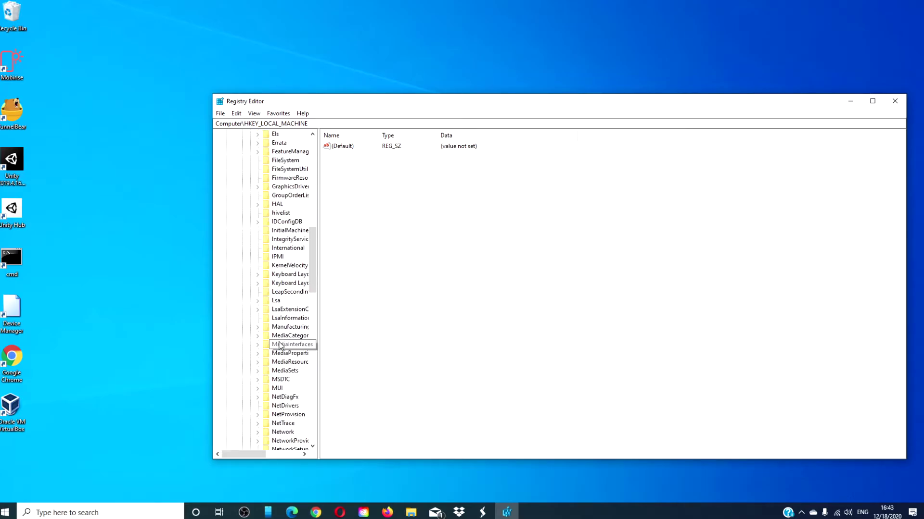
pyautogui.click(282, 354)
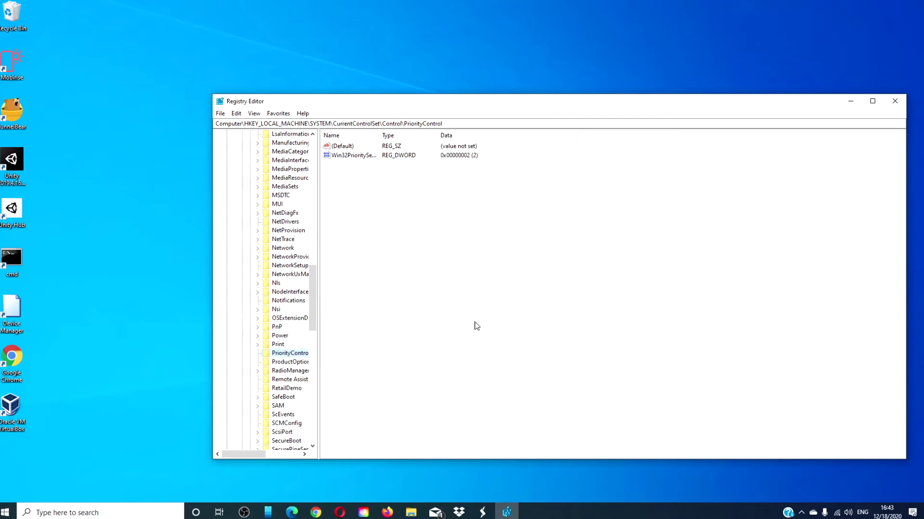
# Change Win32PrioritySeparation from 2 to hexadecimal 18 (24) and close Registry Editor
pyautogui.rightClick(343, 156)
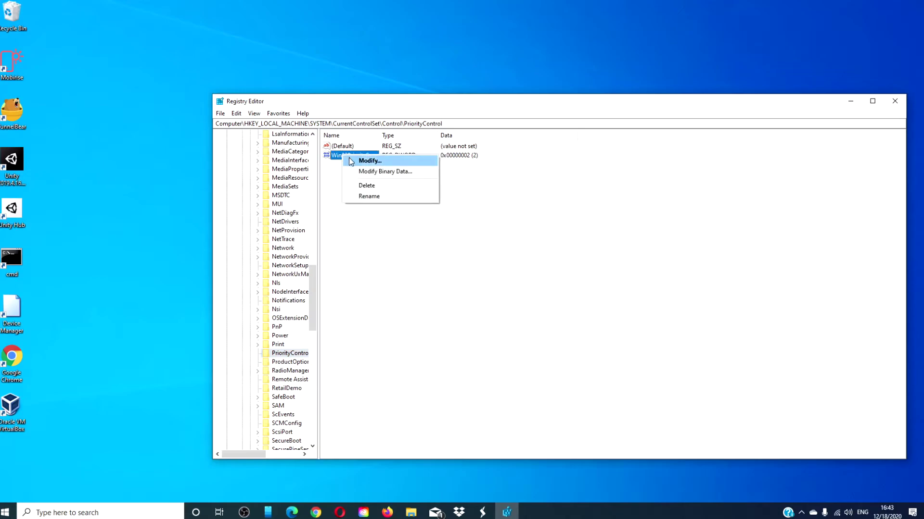
pyautogui.click(350, 161)
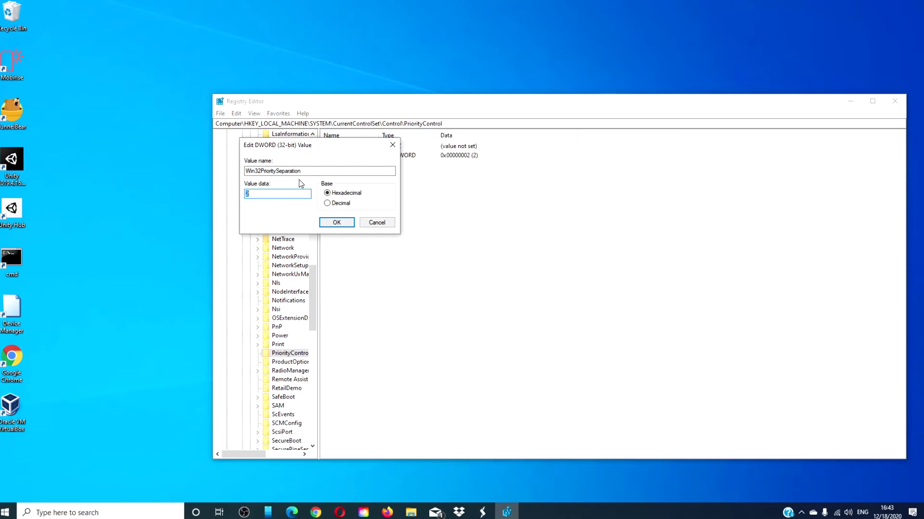
pyautogui.write('18')
pyautogui.click(337, 223)
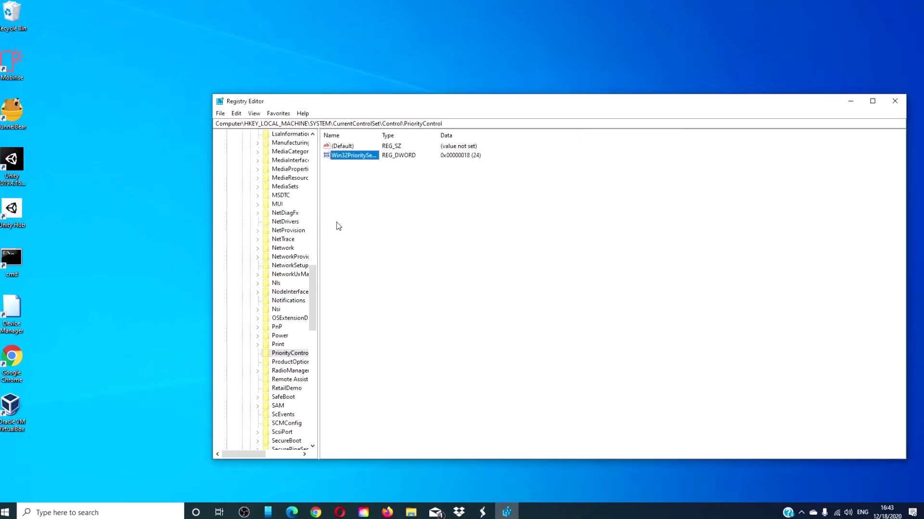
pyautogui.click(889, 103)
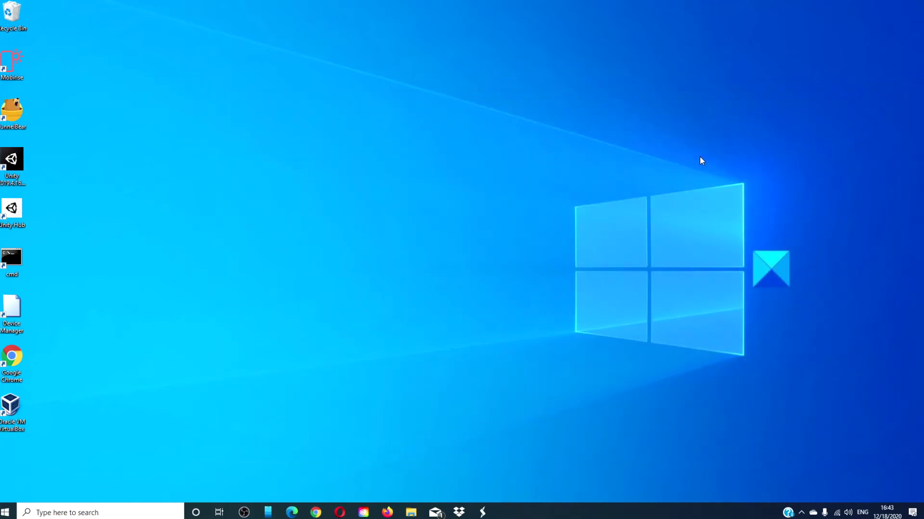